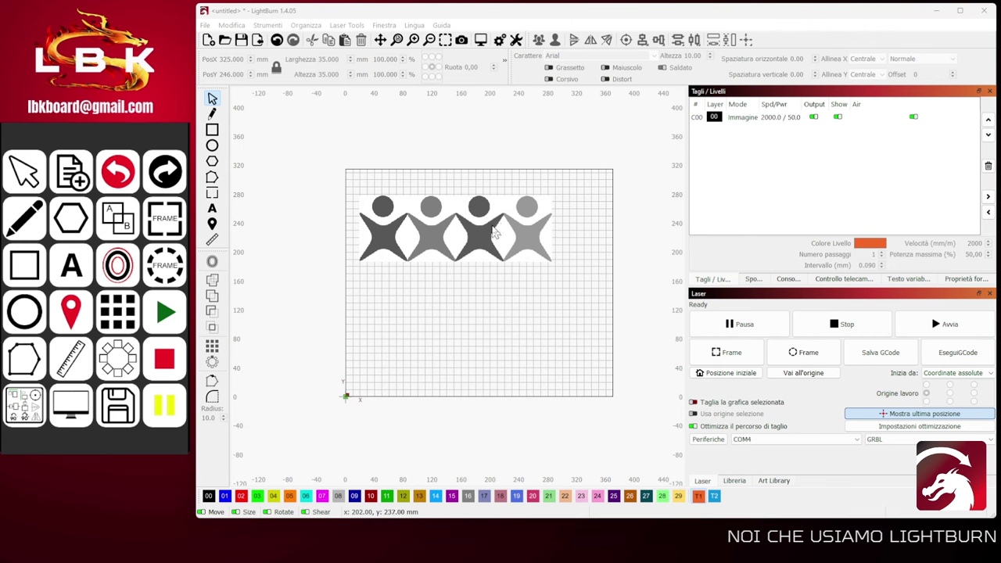
- Duplicate the four-figure image and place the copy directly below the original
left_click(493, 232)
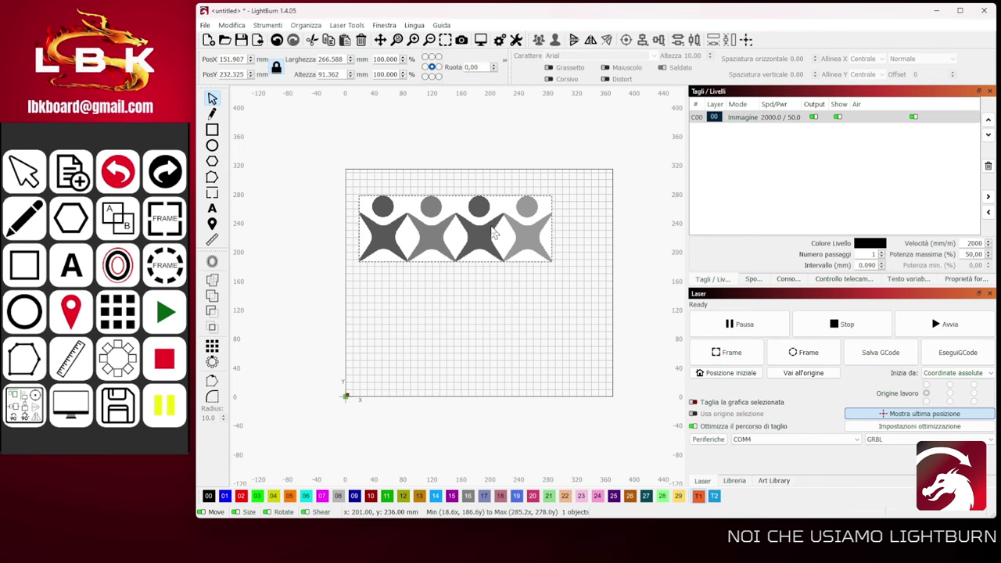
right_click(493, 232)
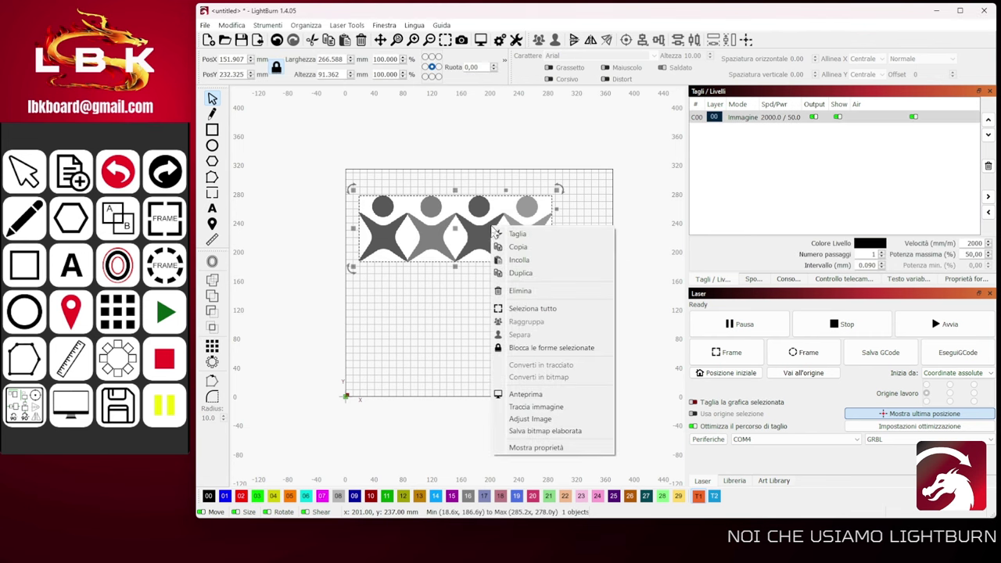
left_click(520, 273)
left_click_drag(481, 241, 487, 324)
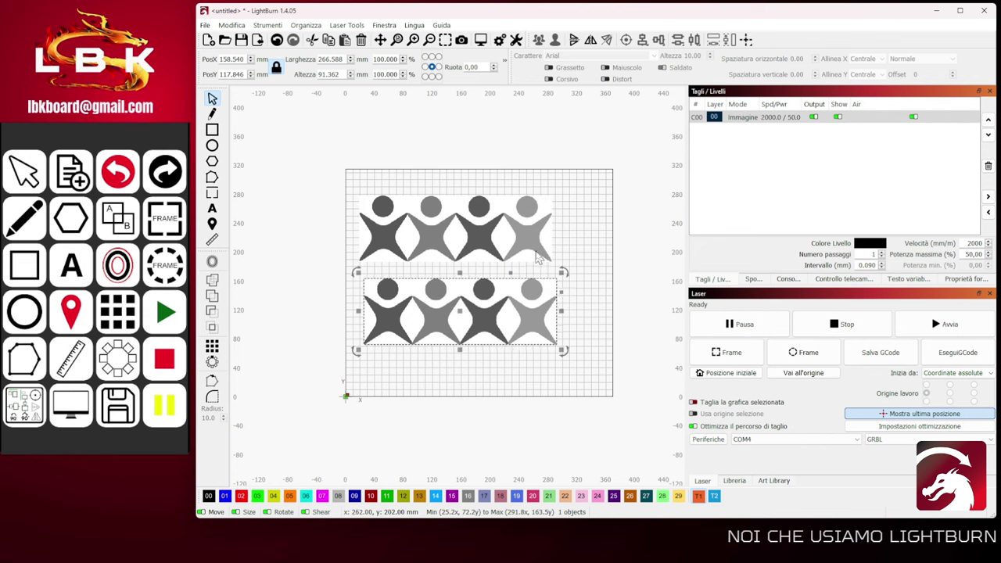
left_click(567, 227)
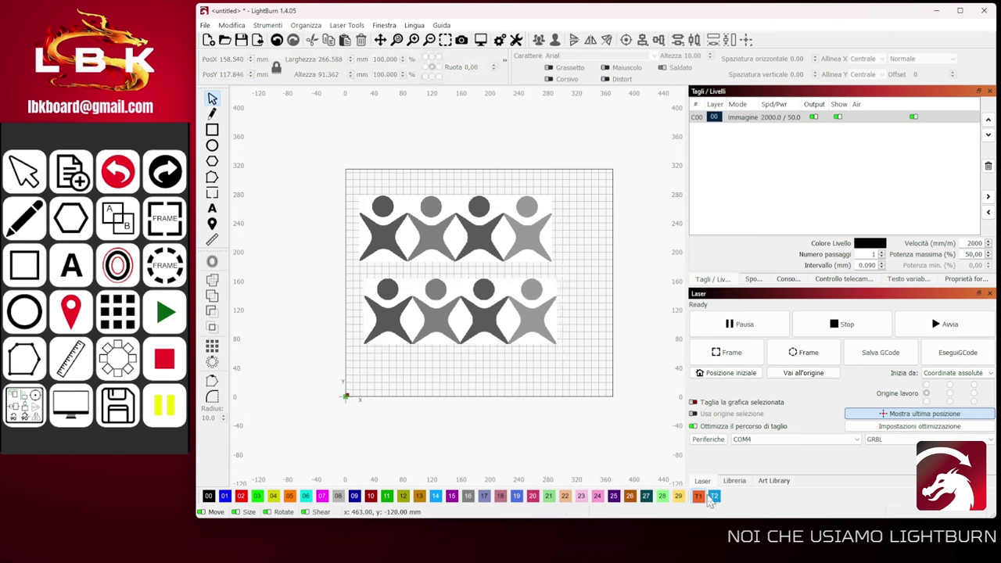
- Draw a circle about 32 mm across on layer T1 and centre it over the fourth figure's head in the upper image
left_click(213, 147)
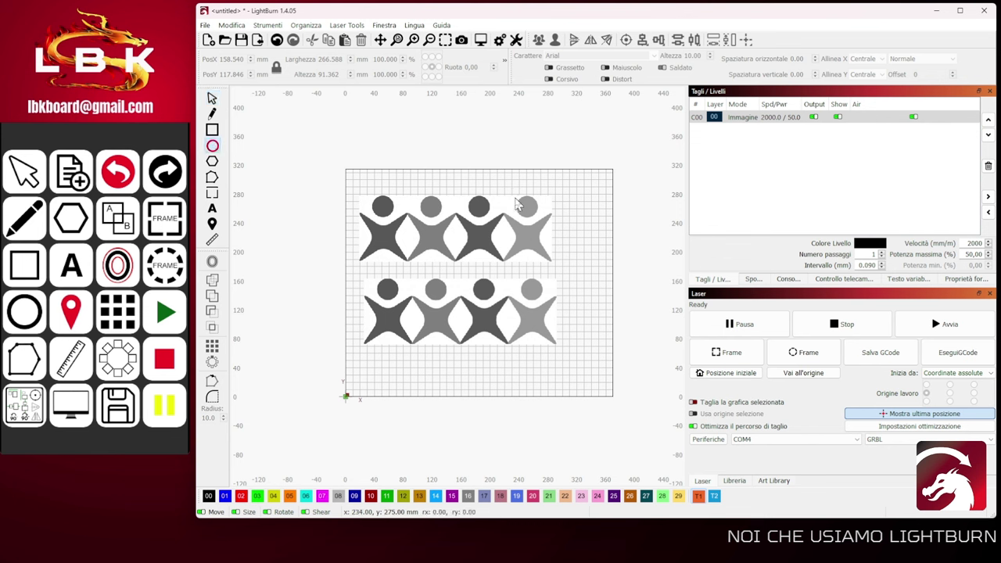
left_click_drag(515, 198, 541, 221)
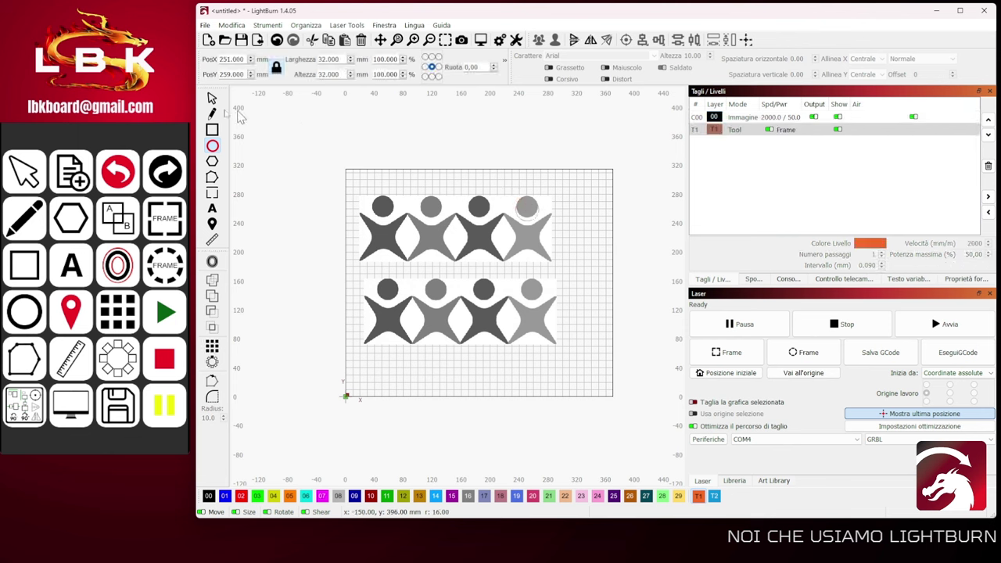
left_click(213, 99)
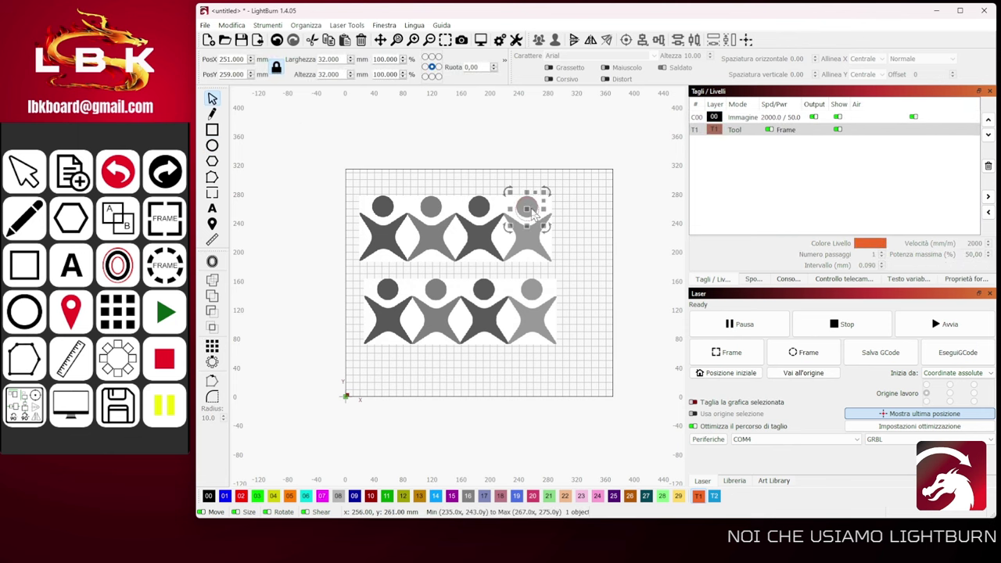
left_click_drag(534, 212, 529, 210)
- Duplicate the circle and place the copy beside the lower image, at about X 317, Y 122 mm
right_click(529, 209)
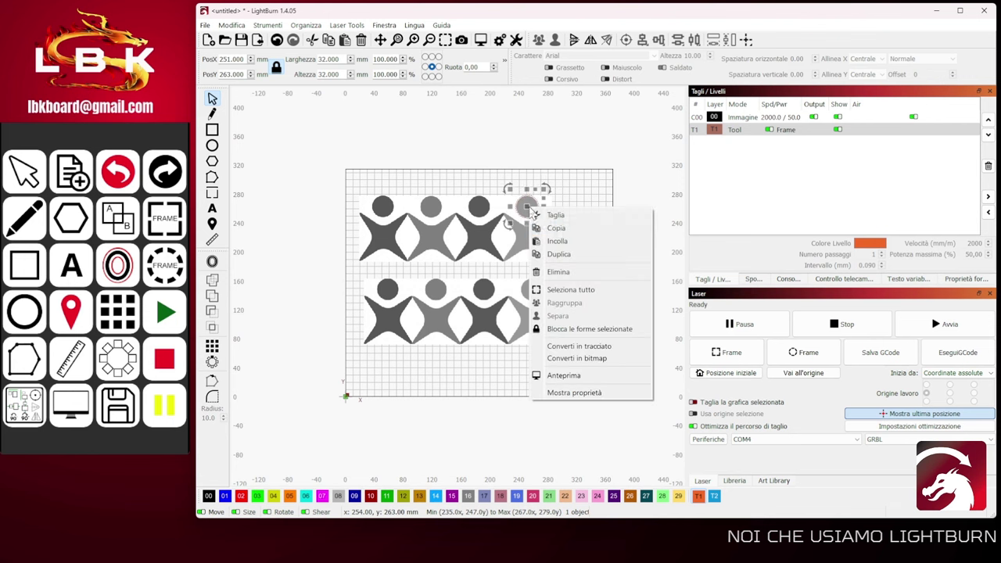
left_click(563, 244)
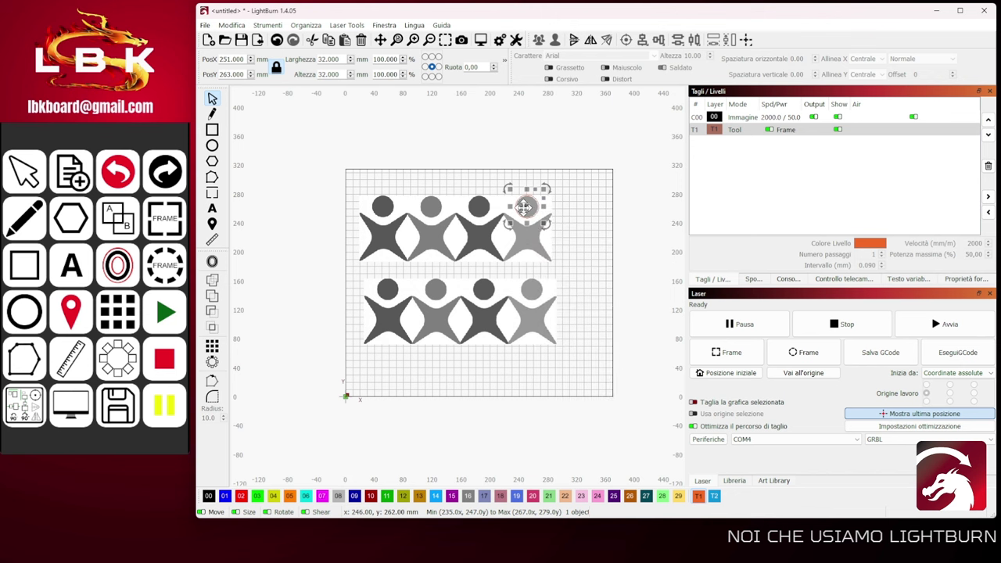
left_click_drag(526, 205, 575, 313)
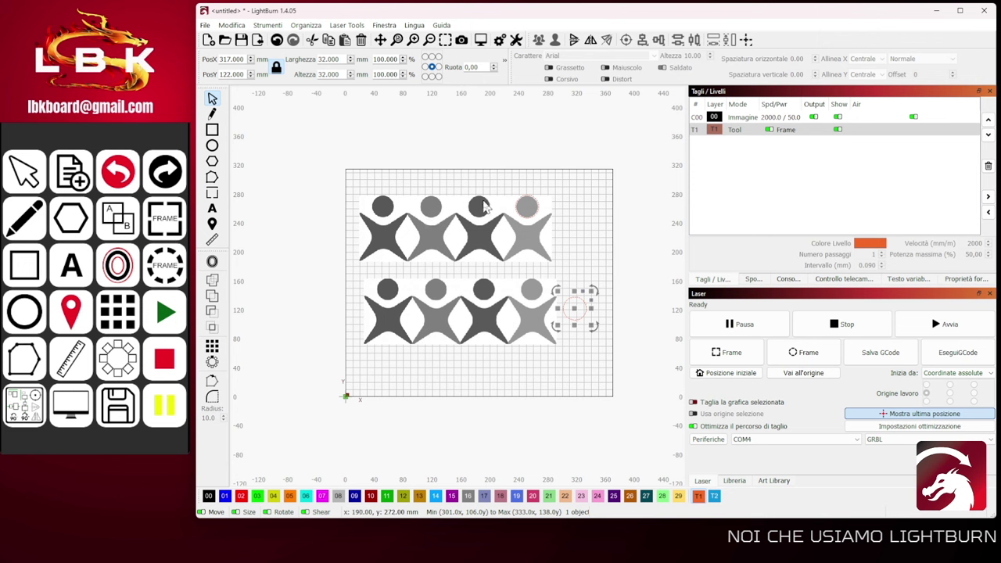
left_click(579, 226)
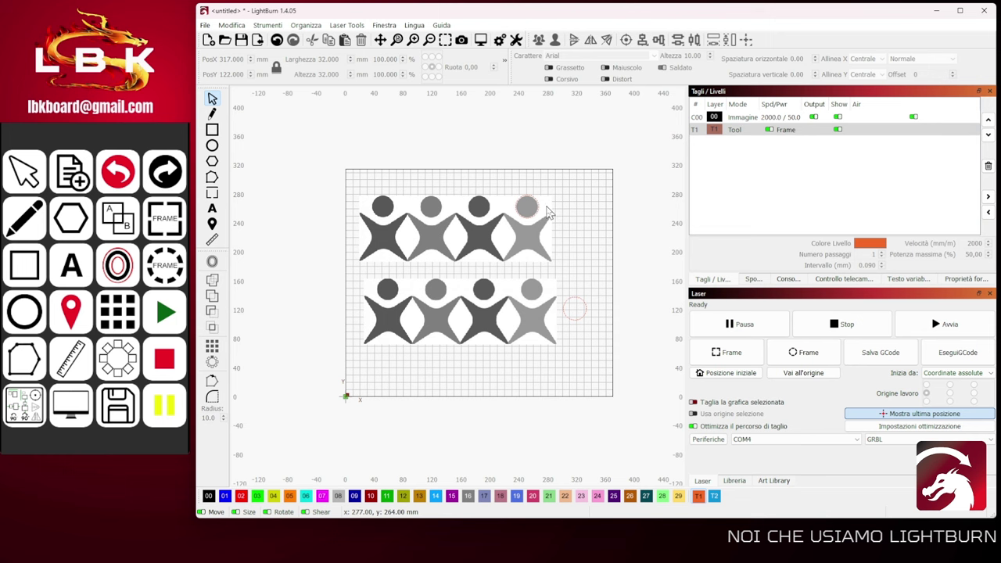
- Apply the circle around the fourth head as an image mask to the upper image
left_click(547, 213)
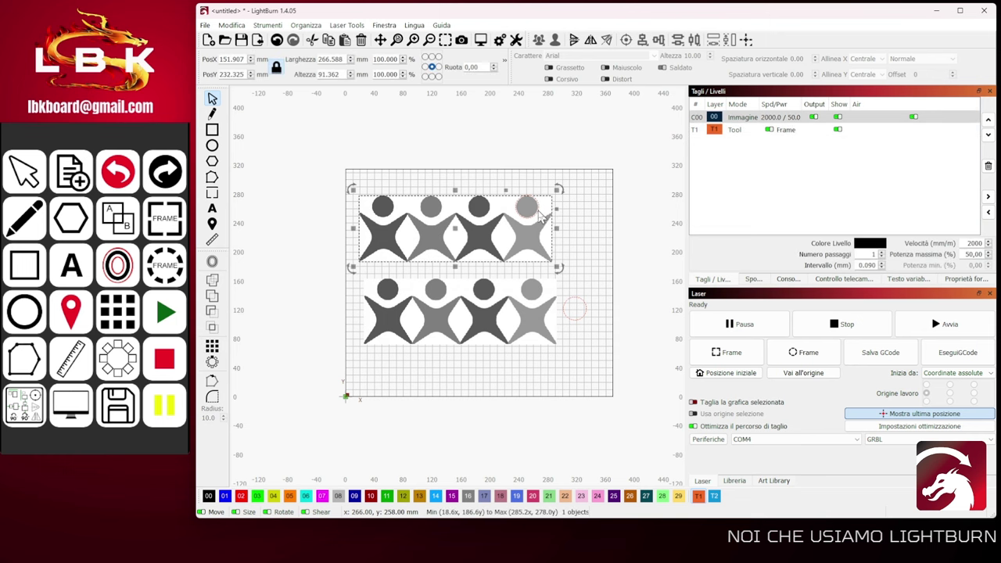
scroll(545, 219, "up", 2)
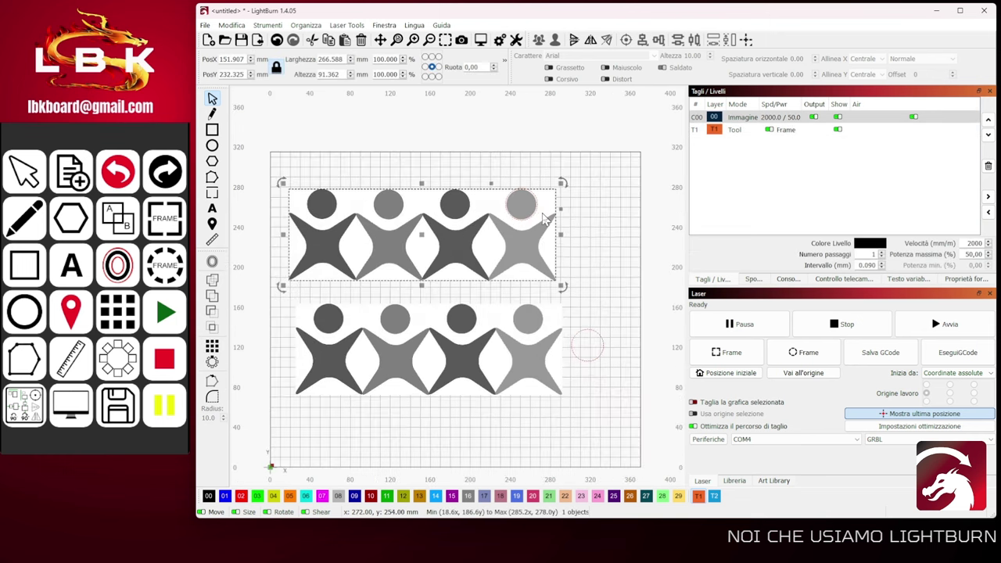
scroll(545, 219, "up", 1)
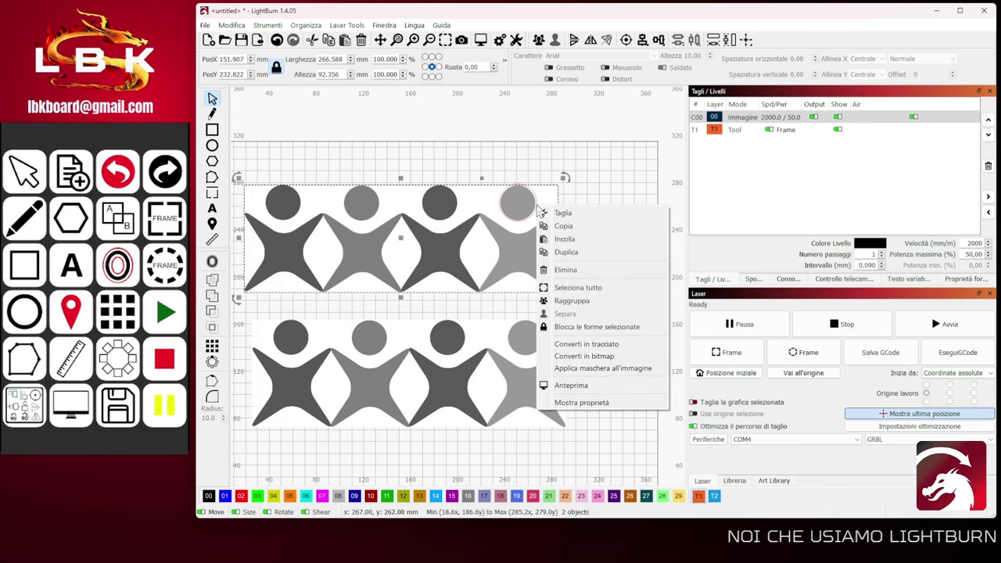
right_click(537, 207)
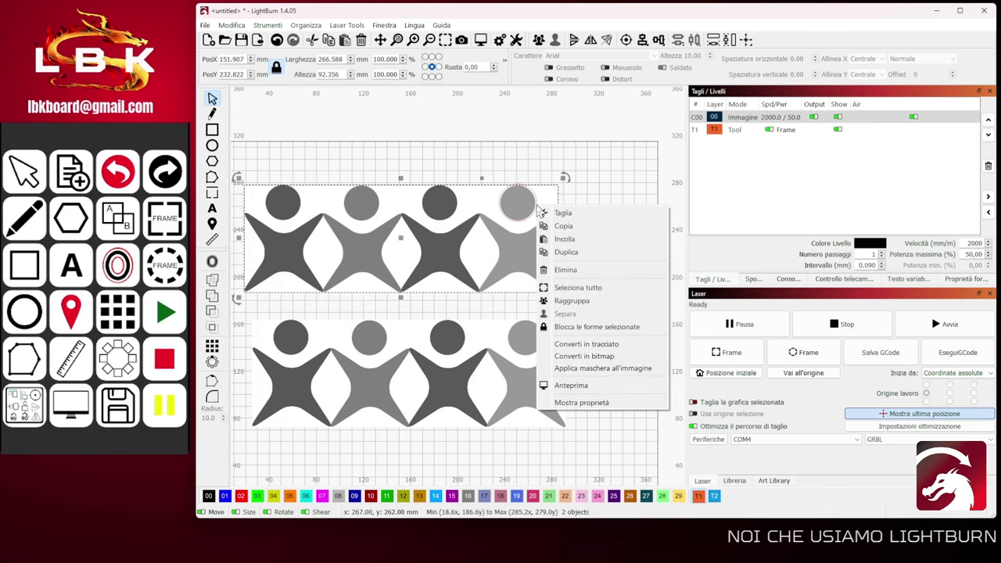
left_click(593, 368)
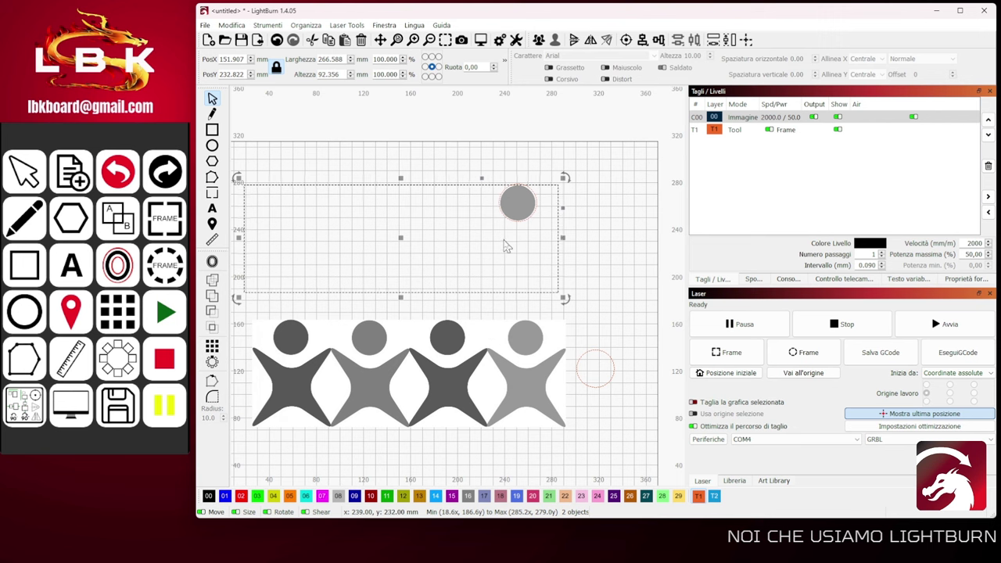
left_click(589, 239)
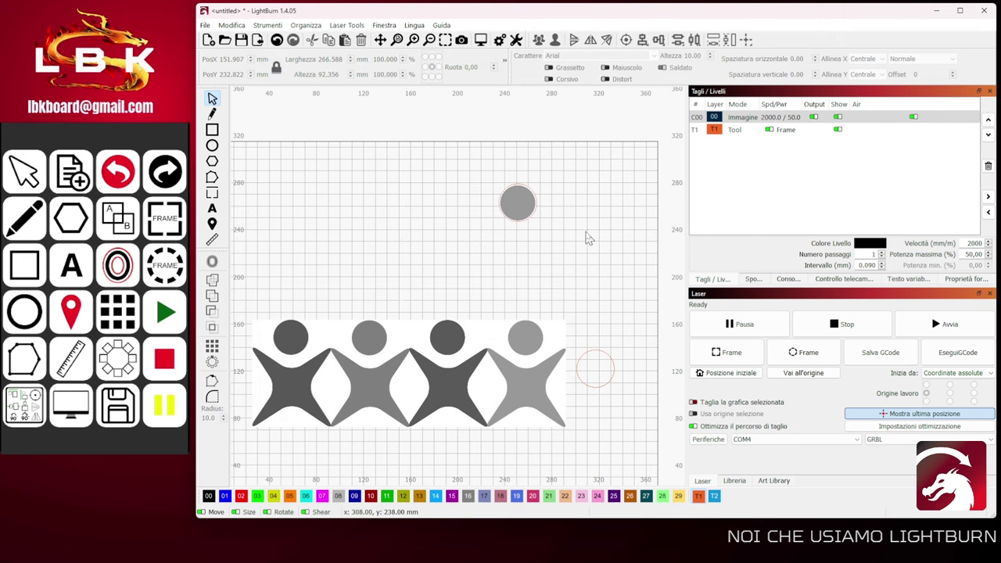
- Flatten the upper image's circular mask and move the cropped head slightly aside
left_click(516, 222)
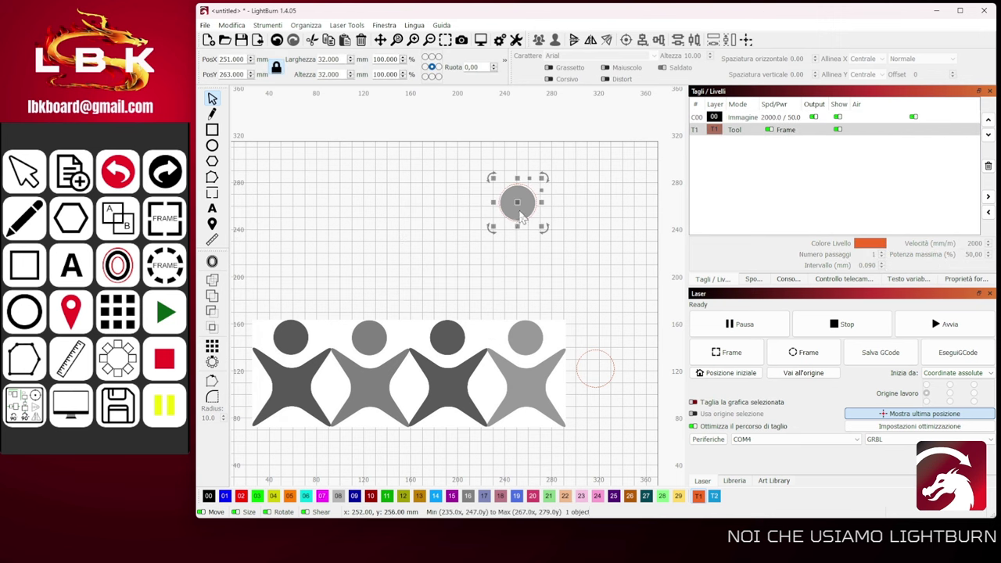
mouse_move(518, 204)
left_mouse_down()
mouse_move(477, 236)
mouse_move(405, 229)
mouse_move(526, 222)
mouse_move(544, 210)
mouse_move(520, 208)
left_mouse_up()
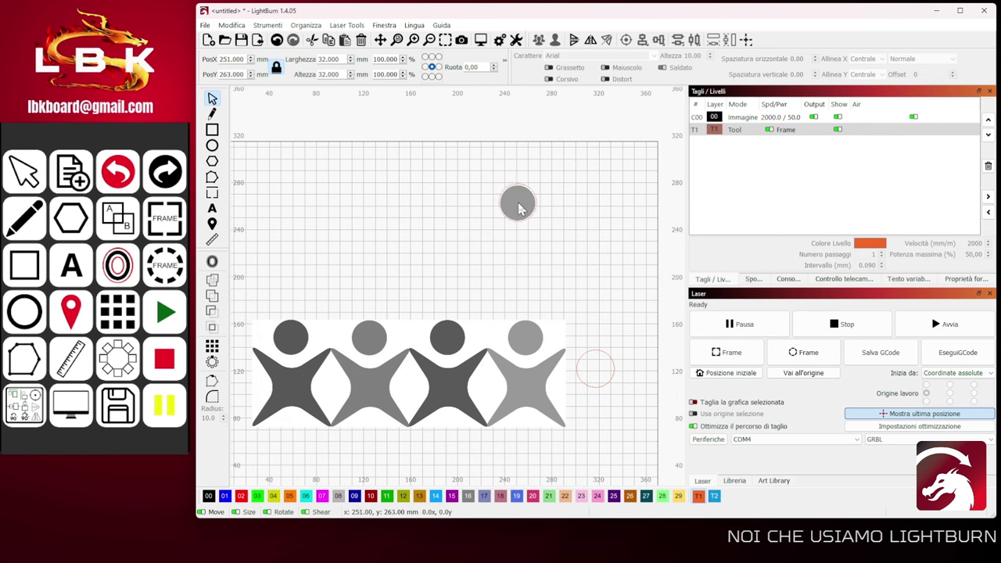
left_click(518, 208)
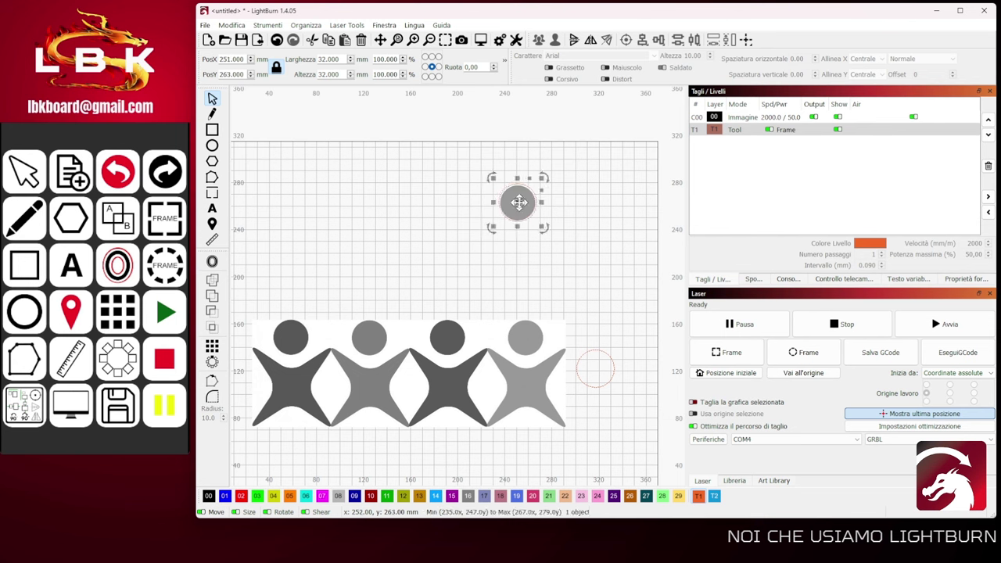
right_click(520, 205)
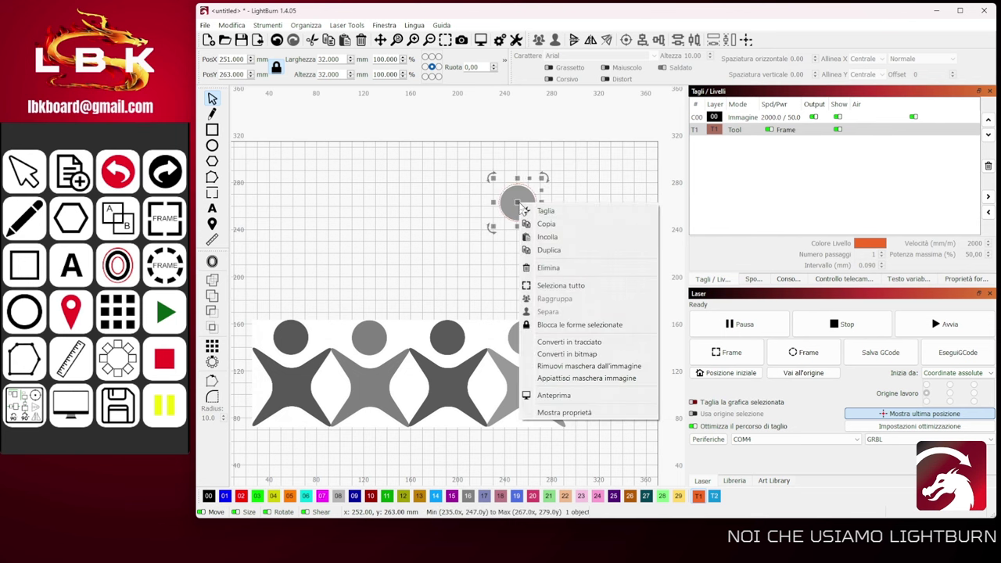
left_click(545, 379)
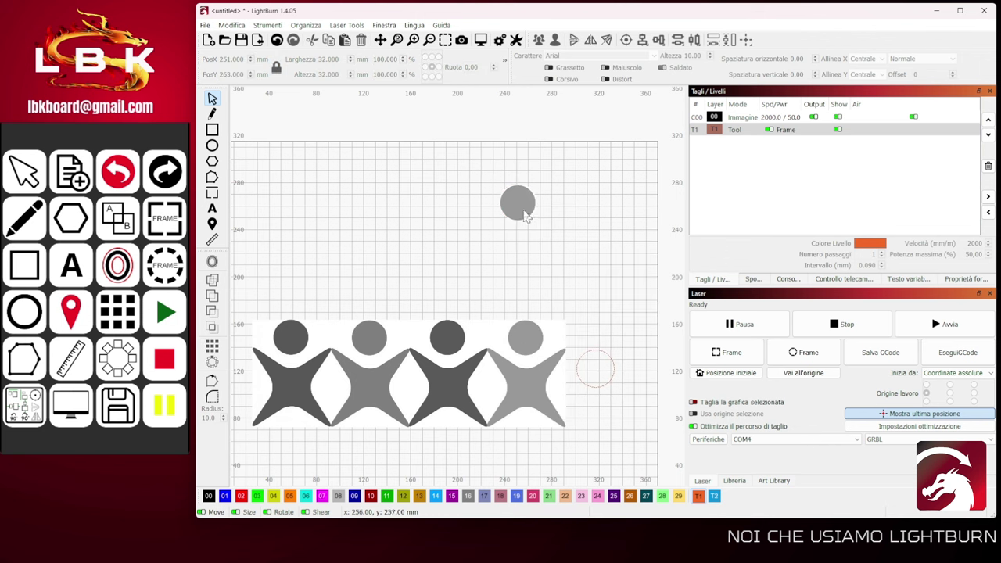
left_click_drag(526, 216, 558, 218)
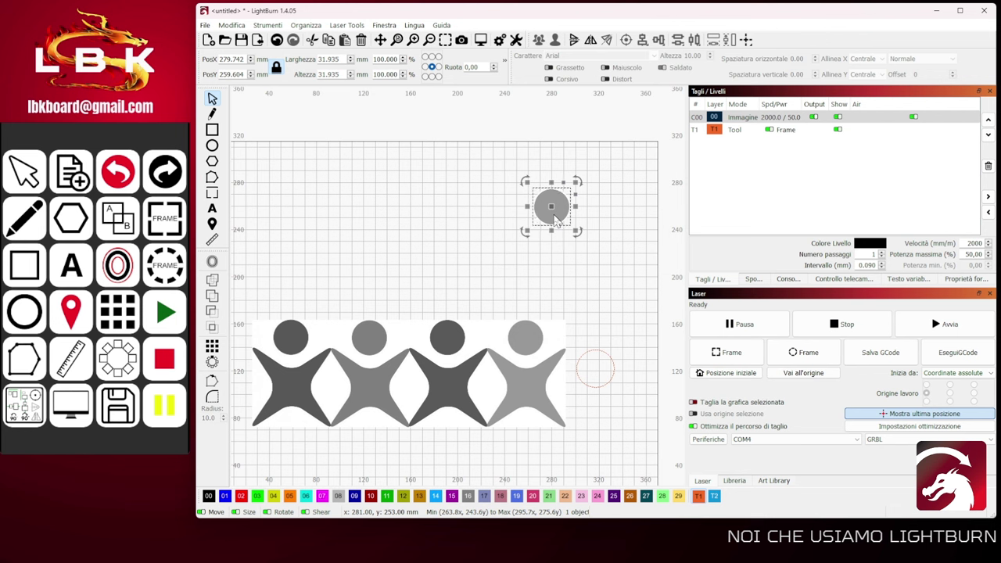
left_click(501, 269)
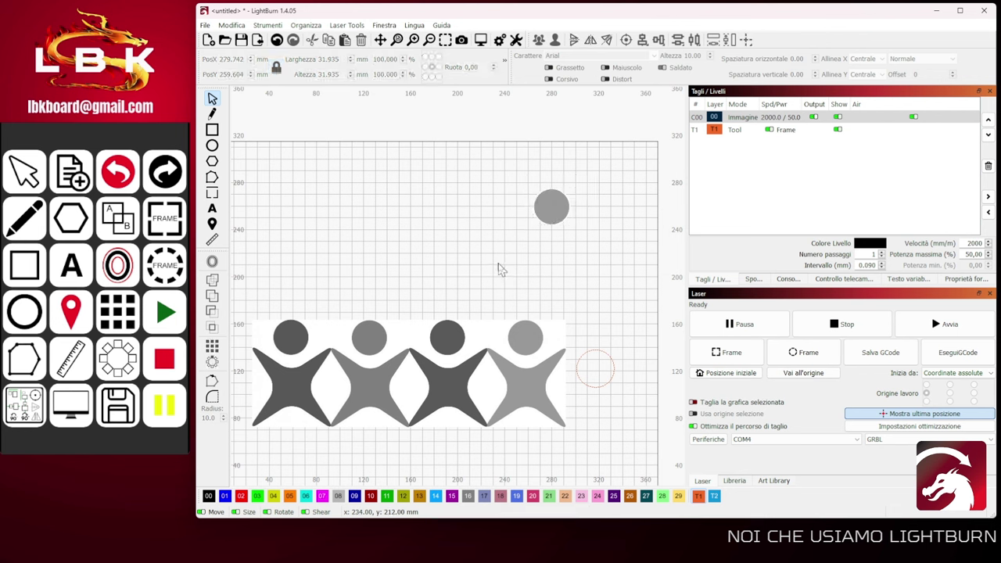
- Move the spare circle over the third figure's head in the lower image, at X 191, Y 148 mm
left_click(601, 358)
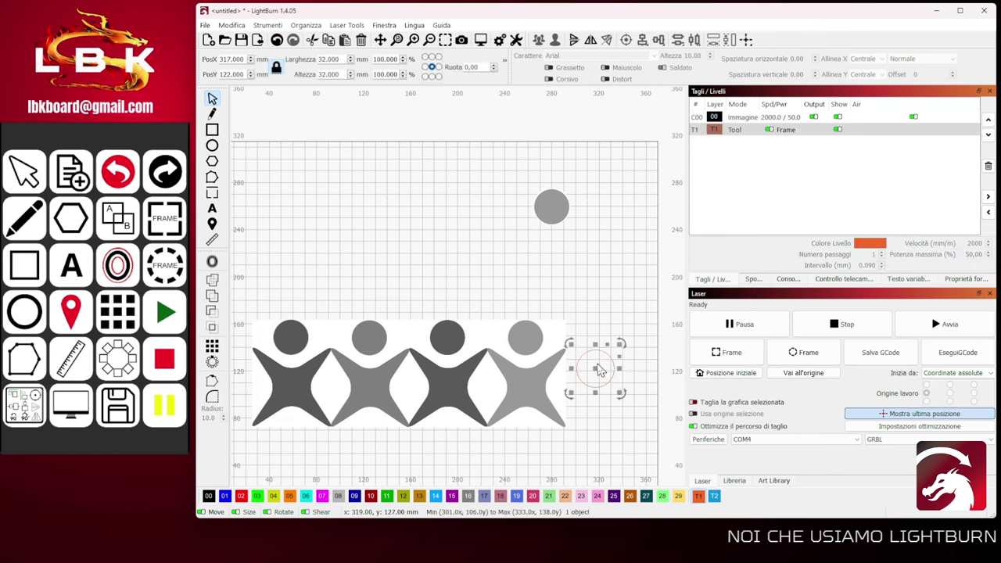
left_click_drag(599, 371, 448, 345)
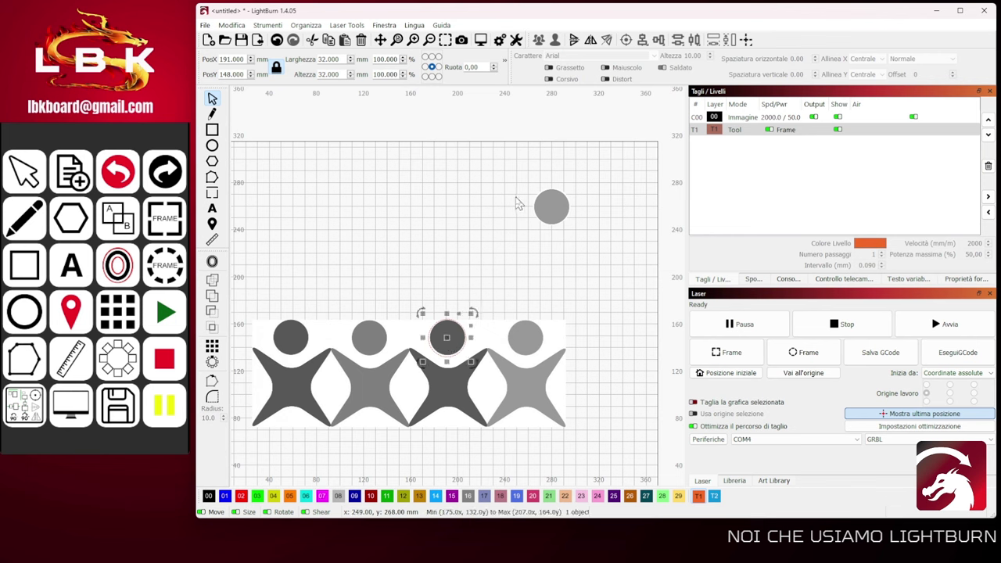
left_click(496, 290)
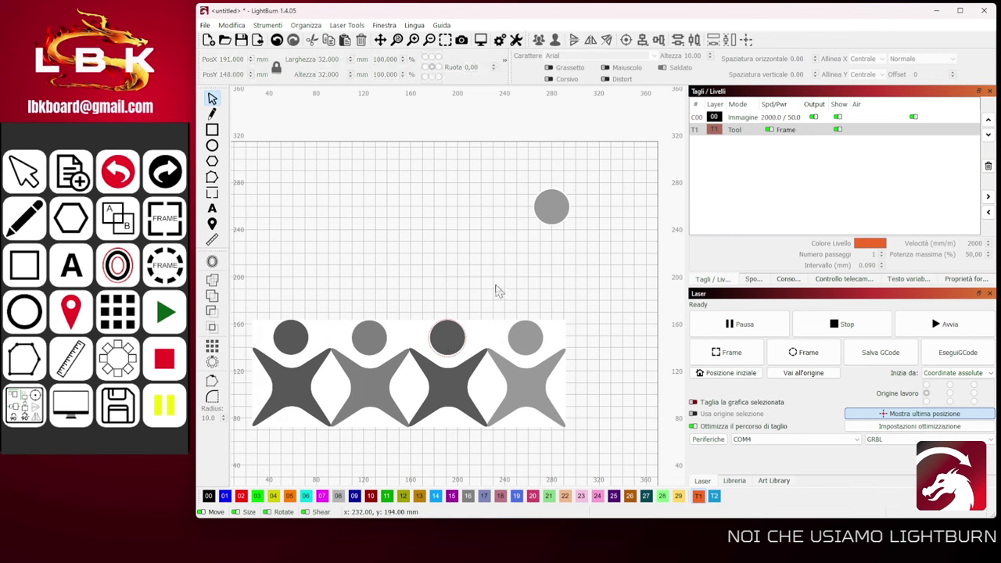
- Cut the lower image with the circle around the third figure's head using Cut Shapes
left_click(493, 344)
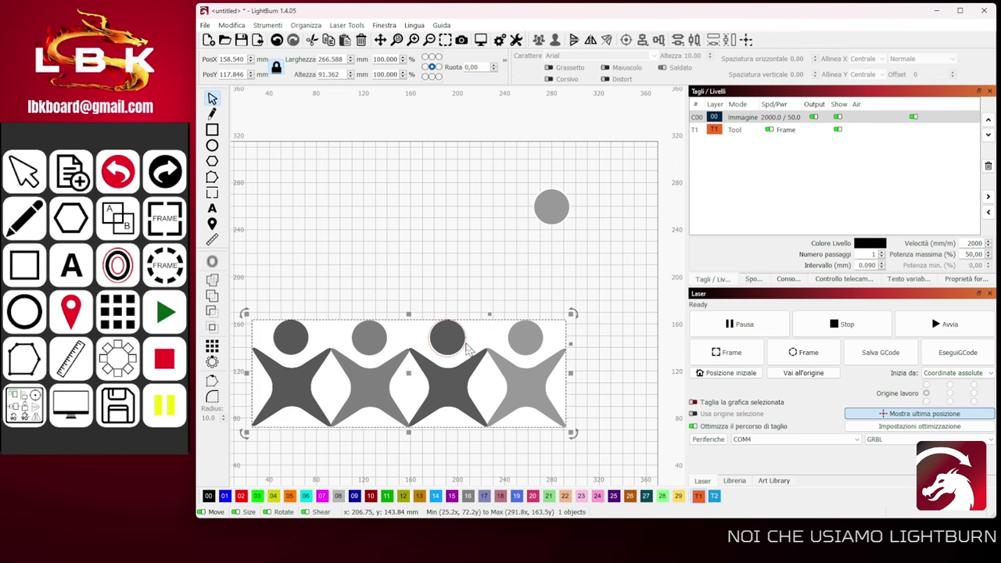
left_click(467, 350, "shift")
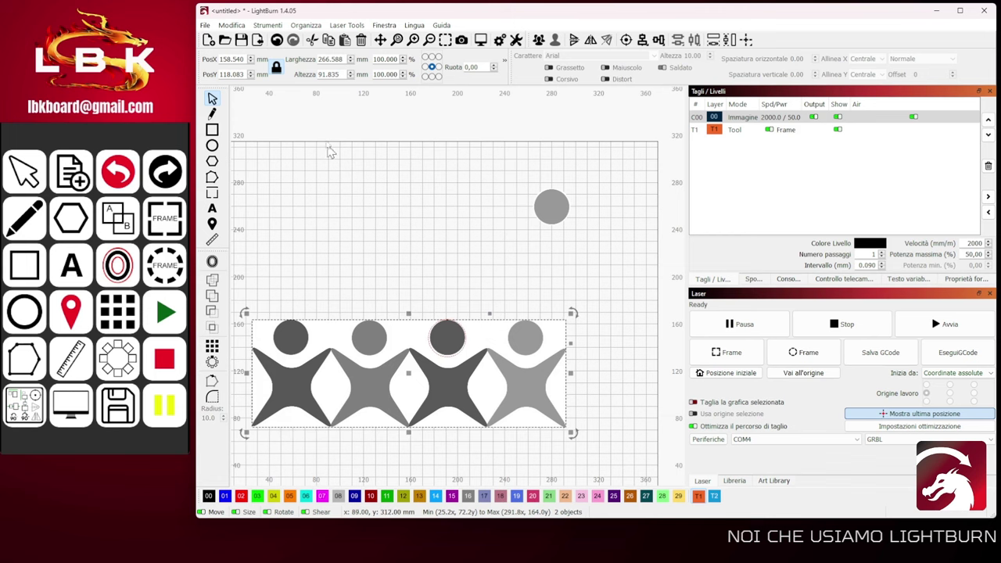
left_click(270, 26)
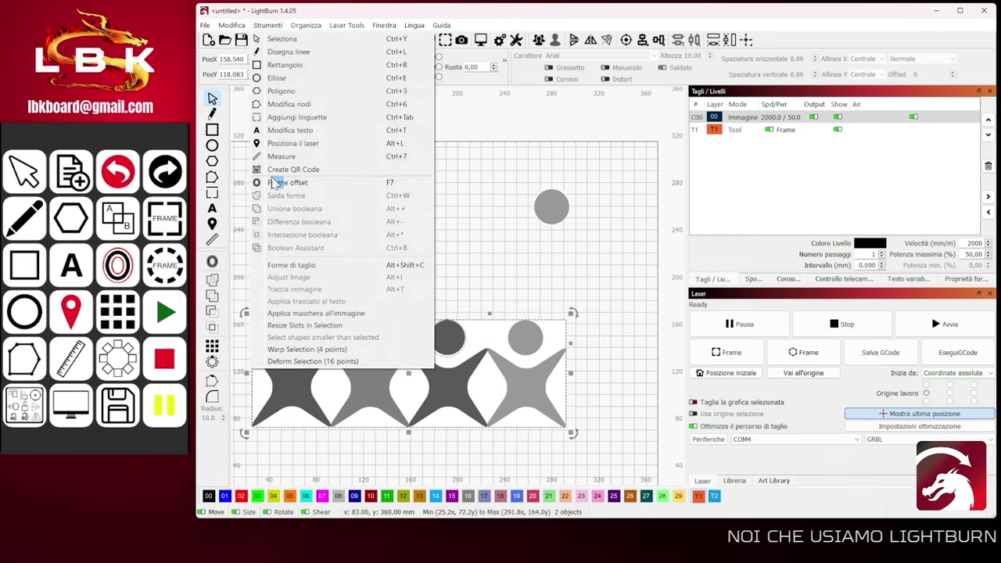
left_click(298, 267)
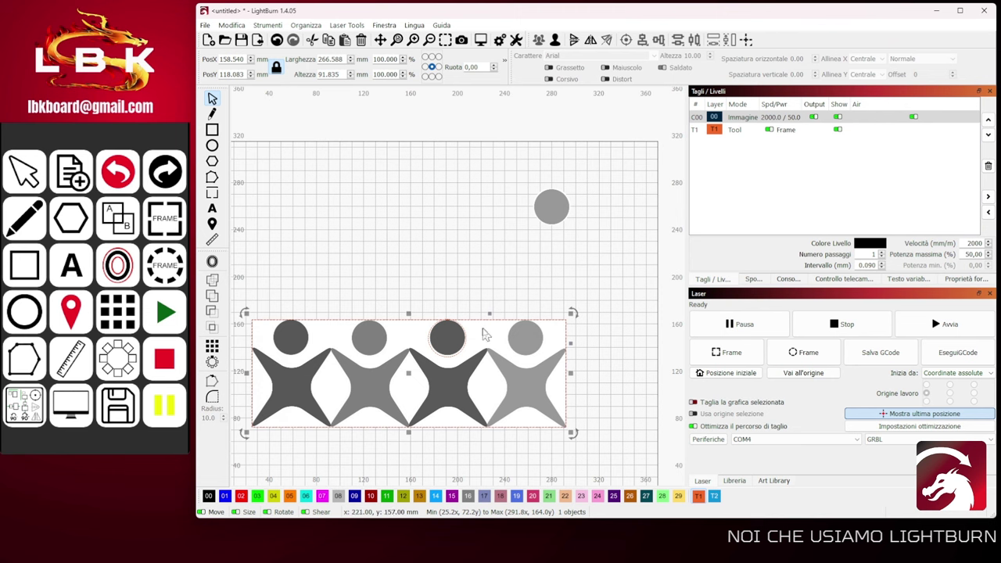
- Pull the third figure's cut-out dark head away from the lower image and remove it
left_click_drag(485, 345, 524, 279)
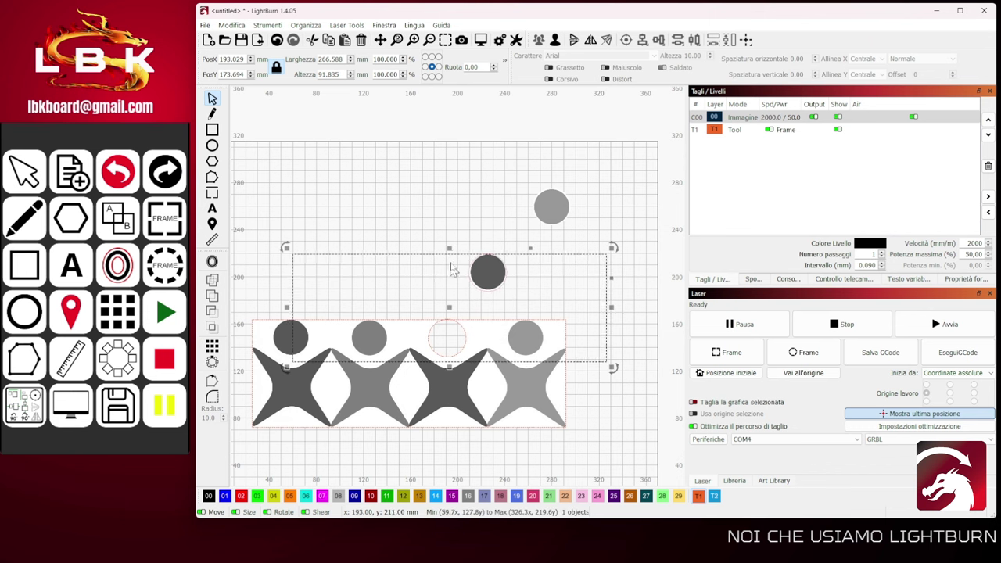
left_click_drag(404, 289, 524, 280)
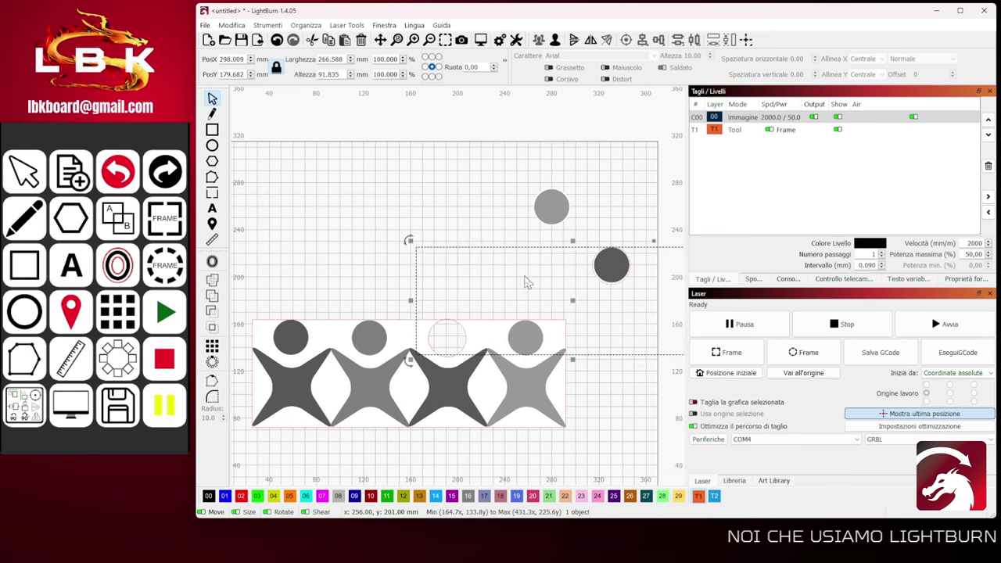
right_click(524, 280)
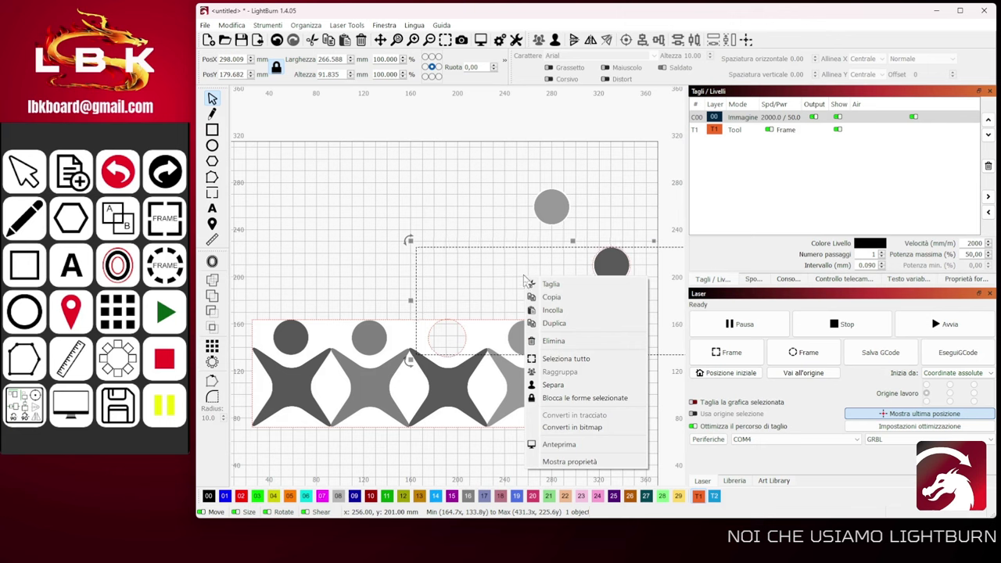
left_click(525, 277)
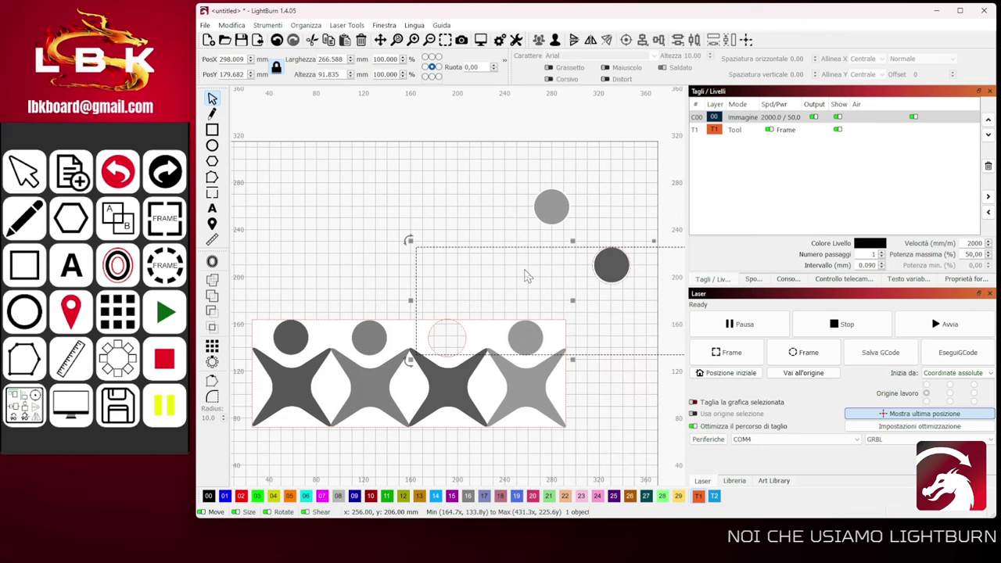
right_click(524, 273)
left_click(553, 279)
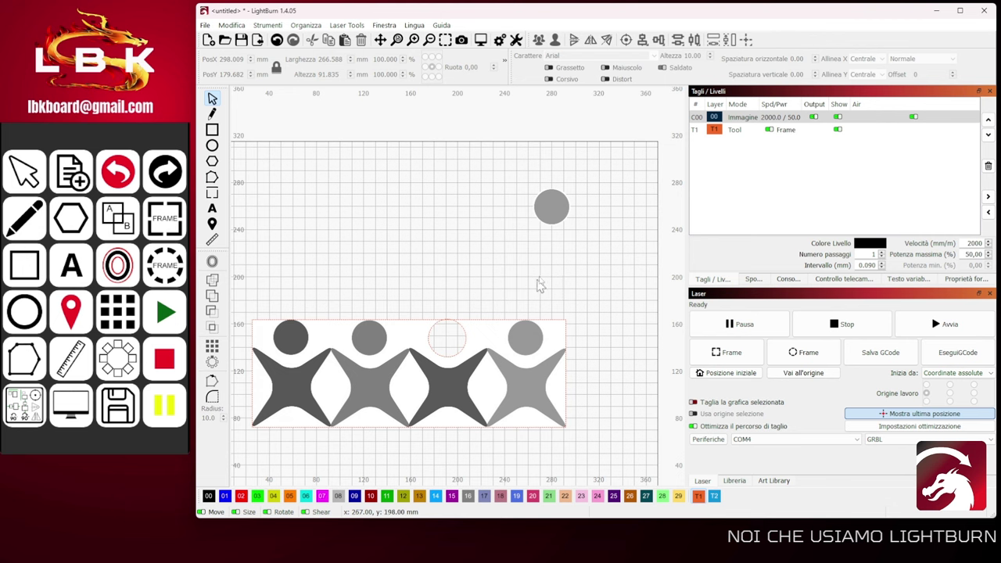
- Move the cropped light grey head into the third figure's empty head circle, at X 191, Y 148 mm
left_click(554, 208)
left_click_drag(553, 206, 447, 337)
left_click(524, 274)
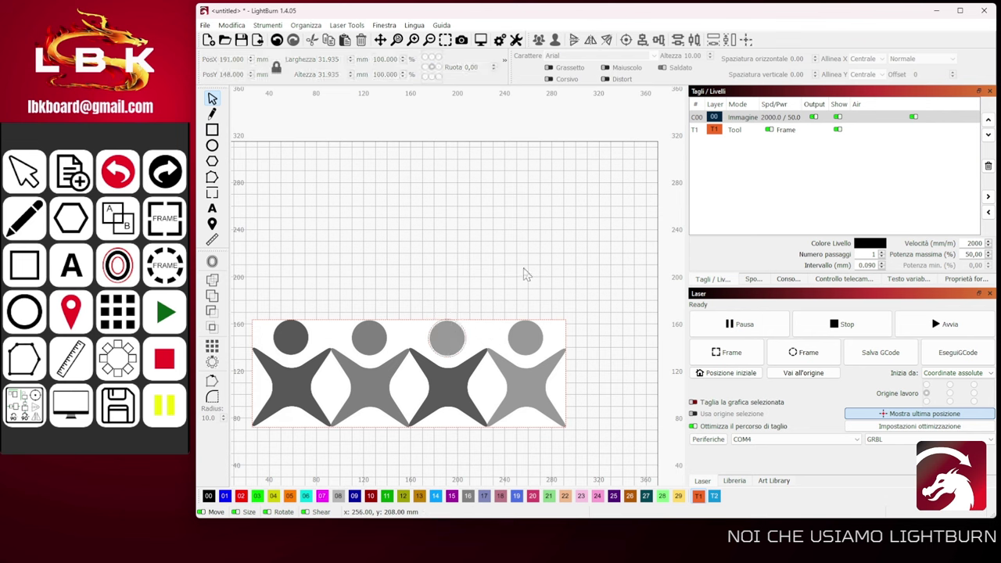